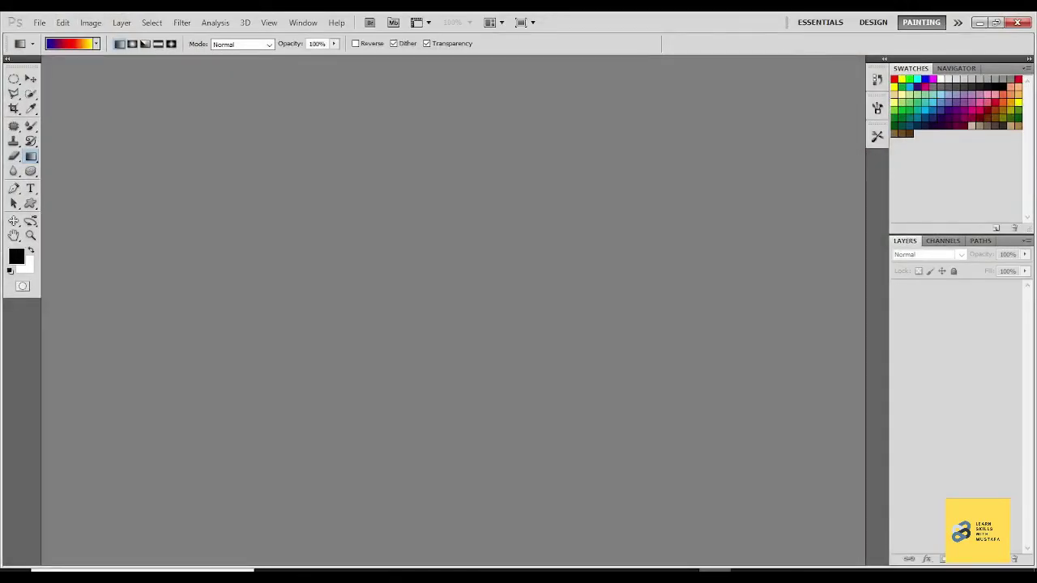
Step: Open the baby photo 0082053x0U7.jpg from the Photoshop Images folder
key("ctrl+o")
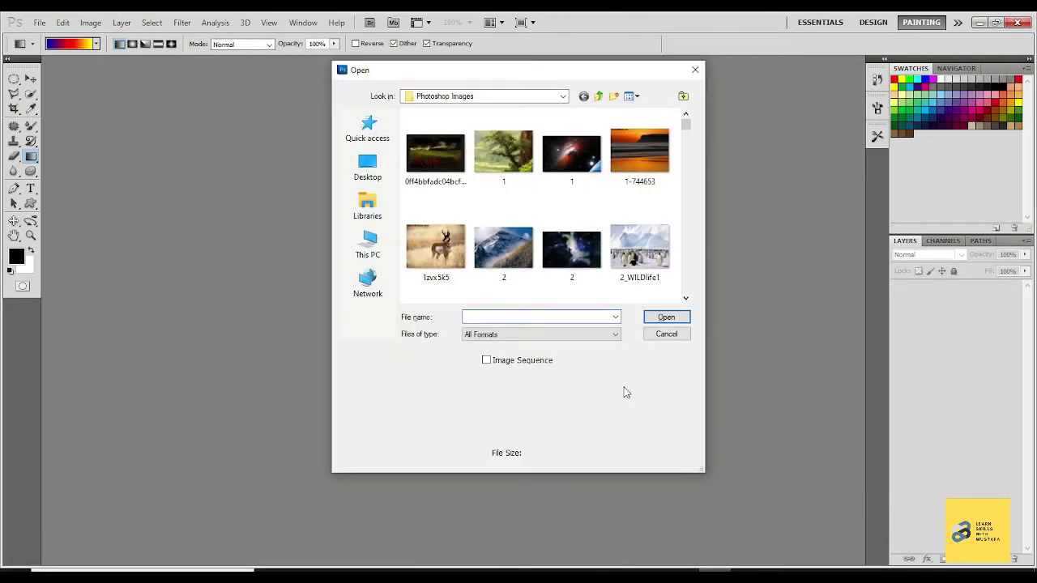
scroll(450, 243, "down", 5)
scroll(454, 239, "up", 3)
scroll(454, 239, "up", 2)
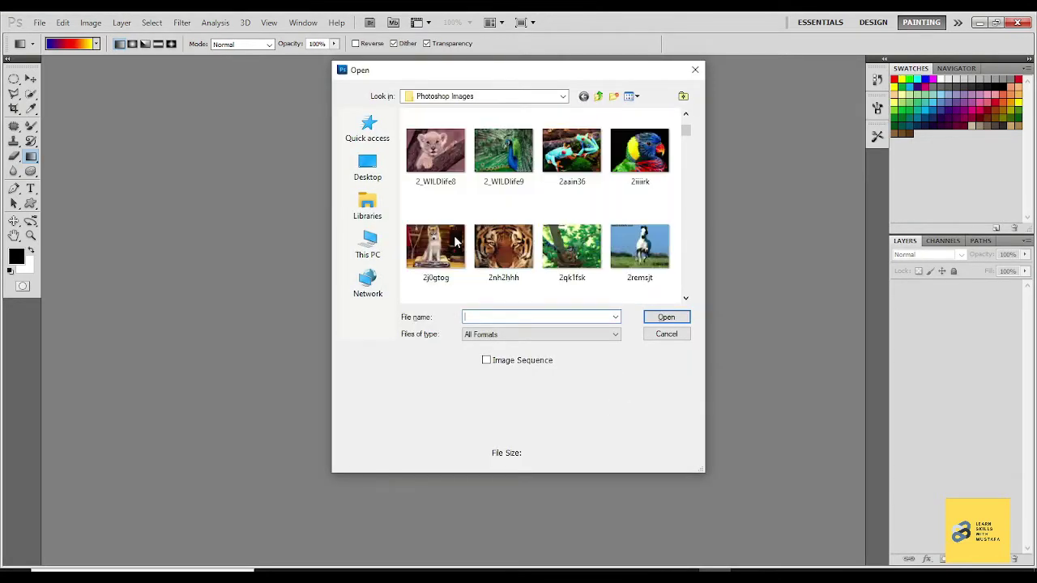
scroll(491, 201, "down", 3)
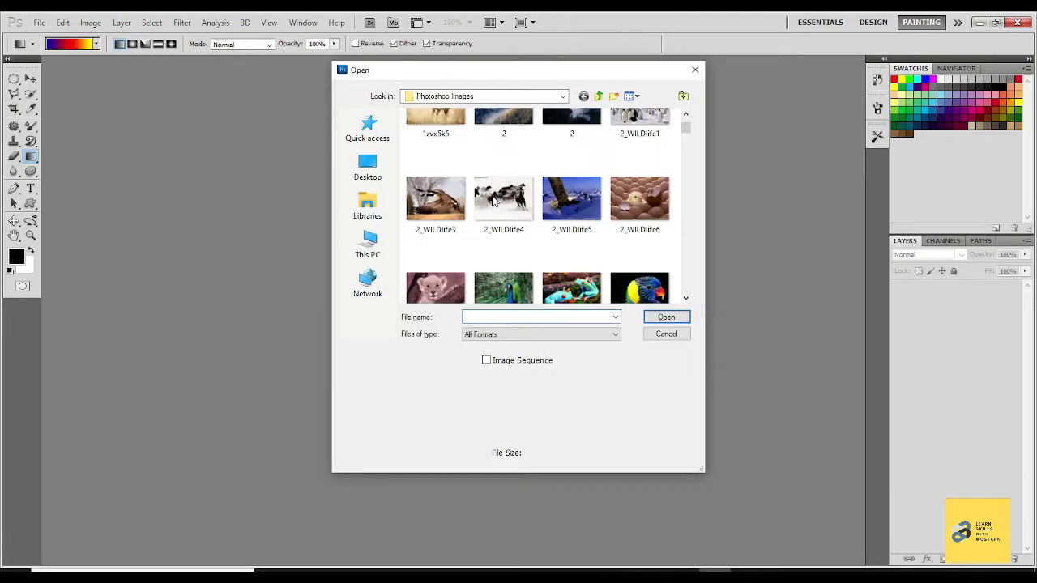
scroll(512, 201, "down", 3)
scroll(512, 201, "up", 3)
scroll(513, 201, "up", 3)
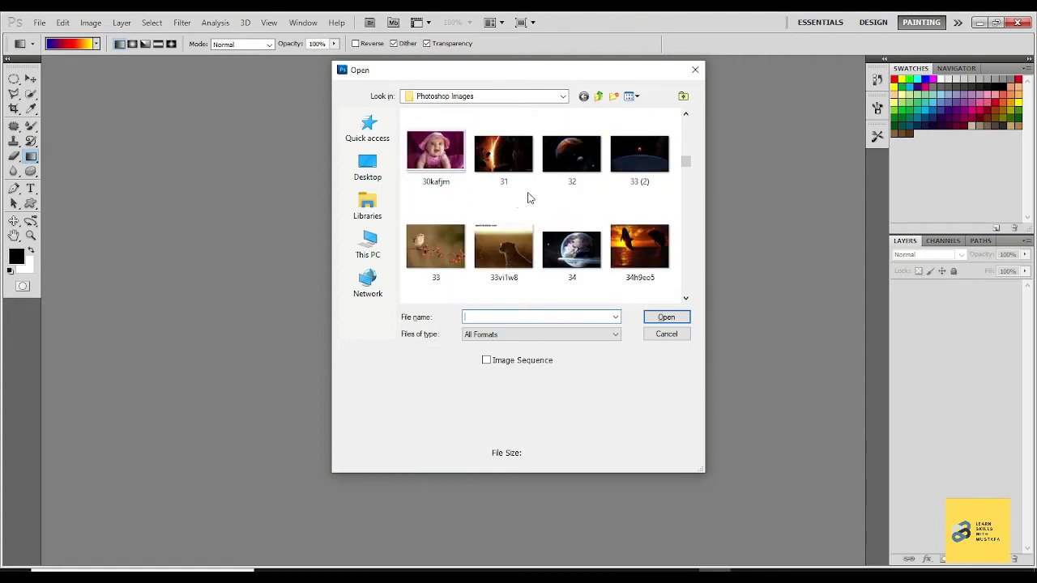
double_click(528, 197)
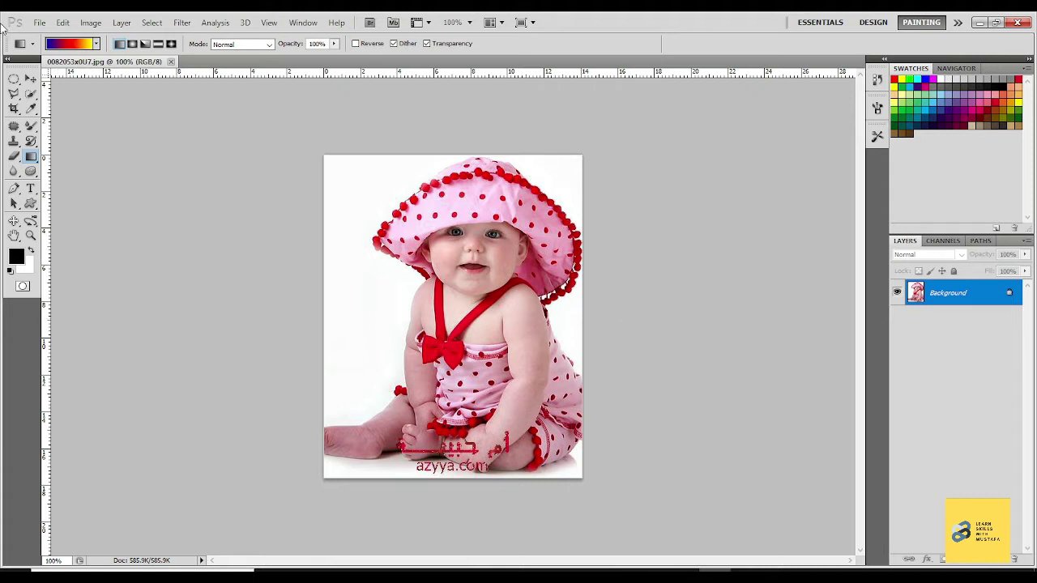
Step: With the Quick Selection Tool at brush size 40, select the baby's arm, lower body and hat
left_click(30, 95)
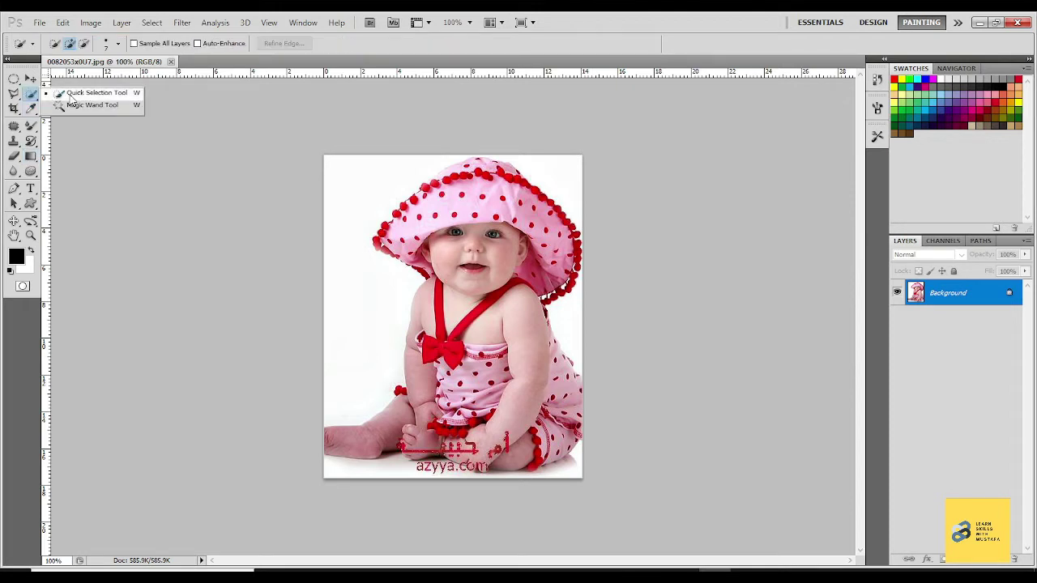
left_click(70, 94)
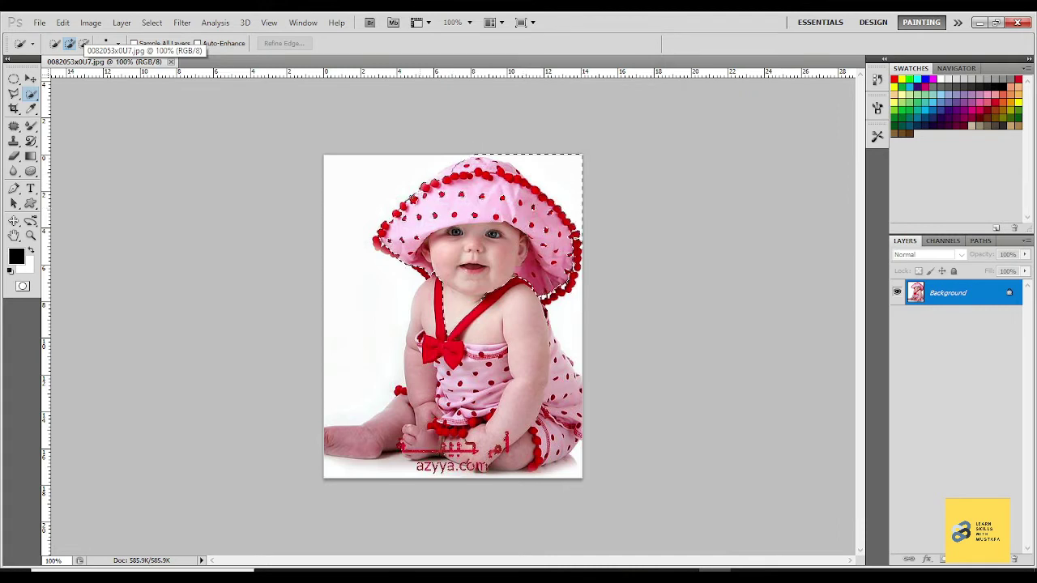
mouse_move(514, 341)
left_mouse_down()
mouse_move(504, 418)
mouse_move(447, 452)
mouse_move(472, 369)
left_mouse_up()
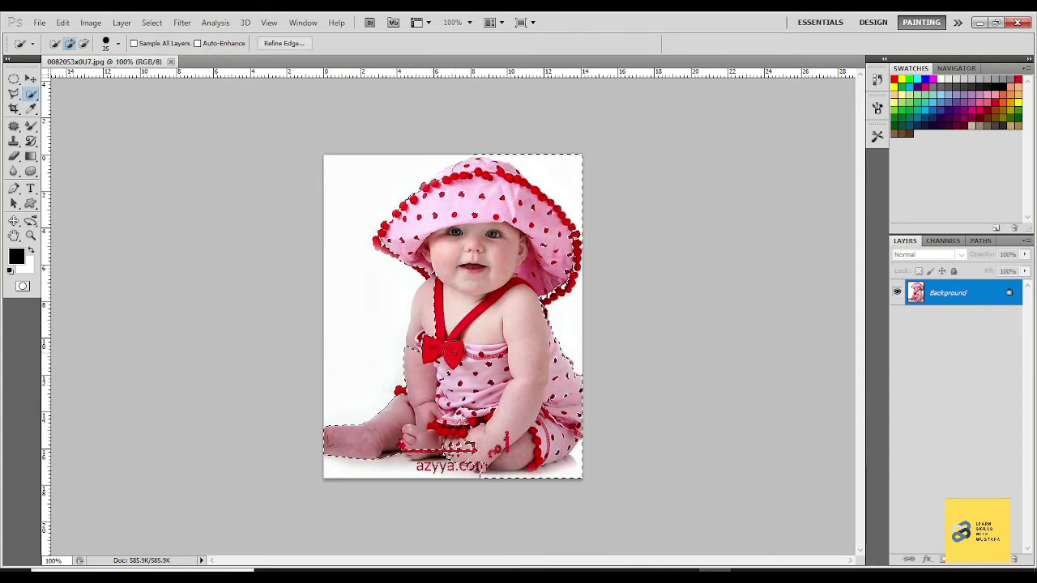
key("bracketright")
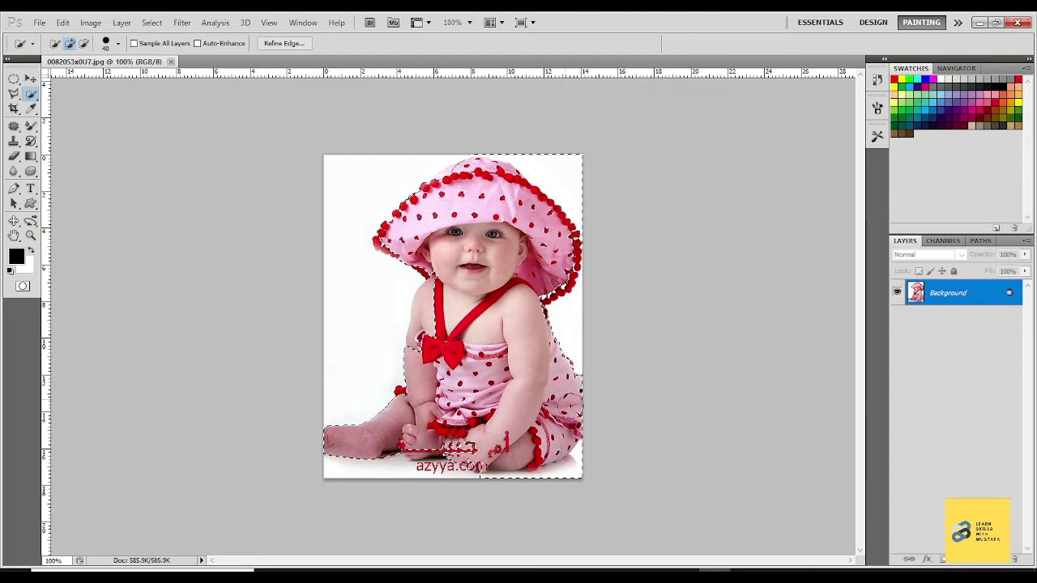
mouse_move(484, 451)
left_mouse_down()
mouse_move(413, 444)
mouse_move(379, 461)
left_mouse_up()
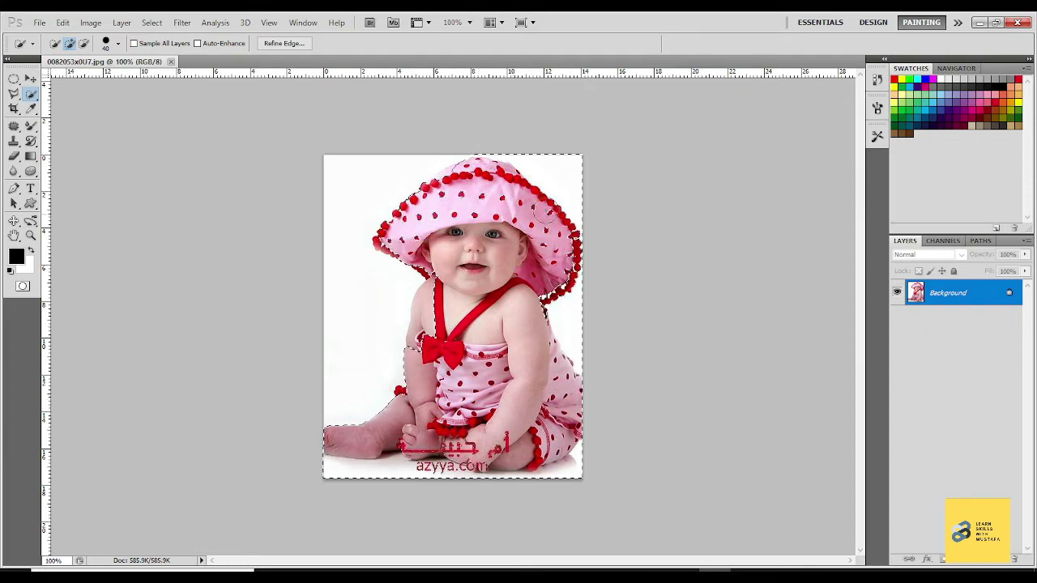
mouse_move(545, 210)
left_mouse_down()
mouse_move(411, 213)
mouse_move(417, 347)
mouse_move(430, 285)
left_mouse_up()
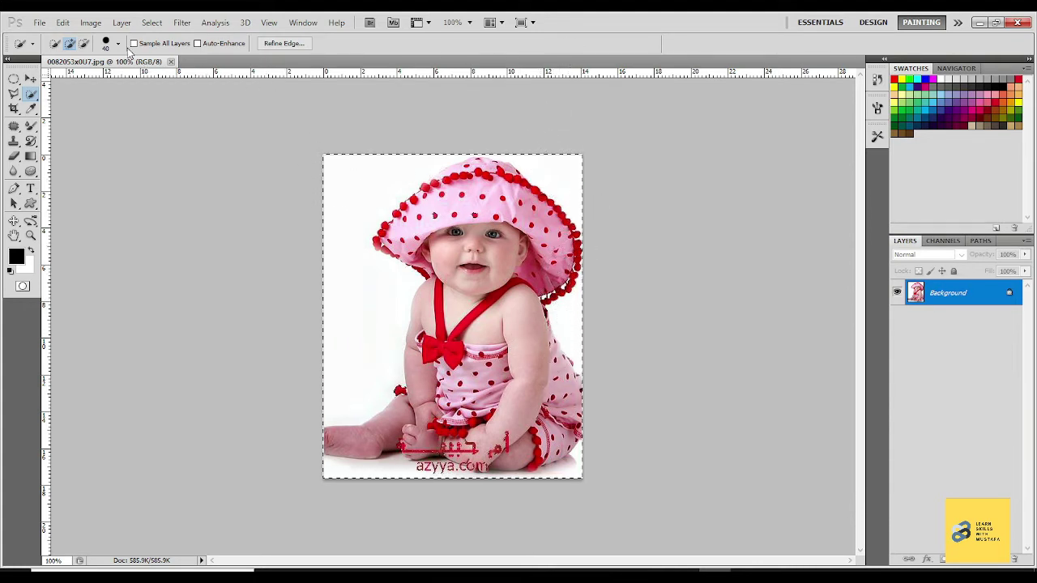
Step: Subtract the top, left, hat-edge and bottom white background from the selection with a smaller brush
left_click(83, 43)
mouse_move(322, 141)
left_mouse_down()
mouse_move(386, 147)
mouse_move(398, 162)
mouse_move(463, 143)
mouse_move(498, 148)
mouse_move(569, 165)
mouse_move(570, 182)
left_mouse_up()
key("bracketleft")
key("bracketleft")
key("bracketleft")
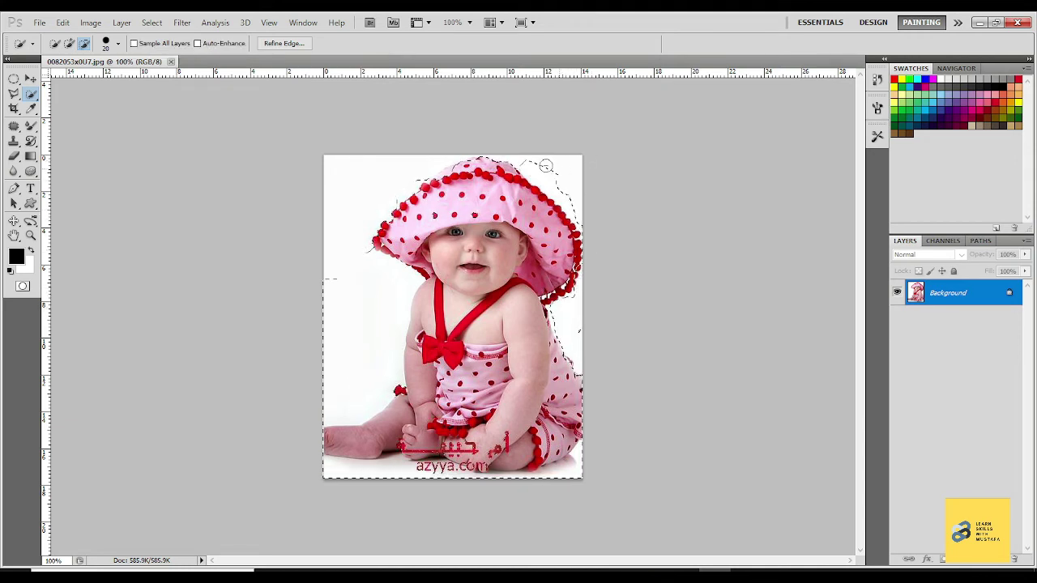
left_click_drag(574, 172, 559, 187)
mouse_move(343, 261)
left_mouse_down()
mouse_move(349, 340)
mouse_move(387, 281)
mouse_move(395, 313)
mouse_move(364, 379)
left_mouse_up()
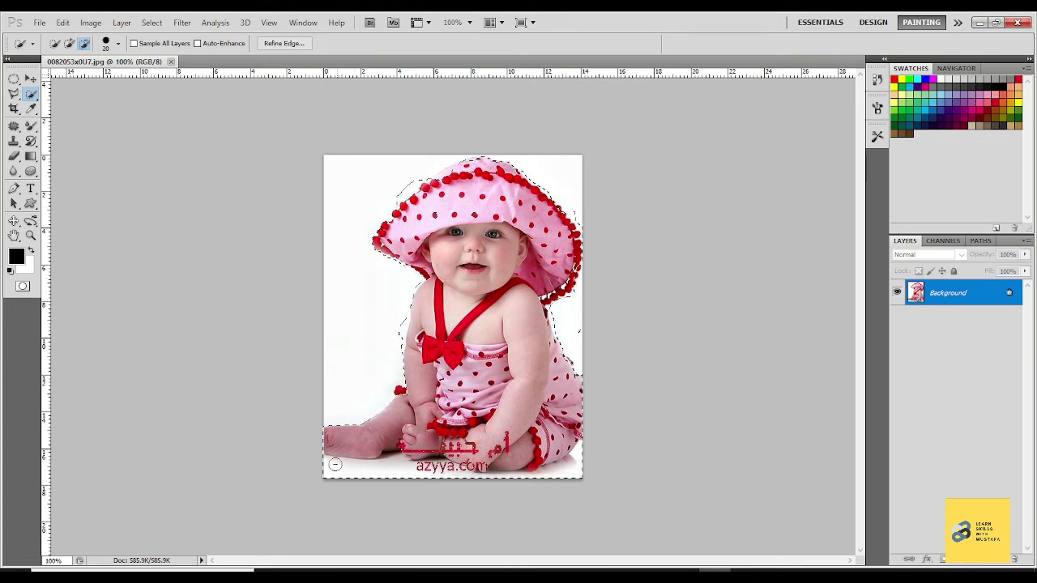
mouse_move(403, 477)
left_mouse_down()
mouse_move(551, 479)
mouse_move(583, 414)
left_mouse_up()
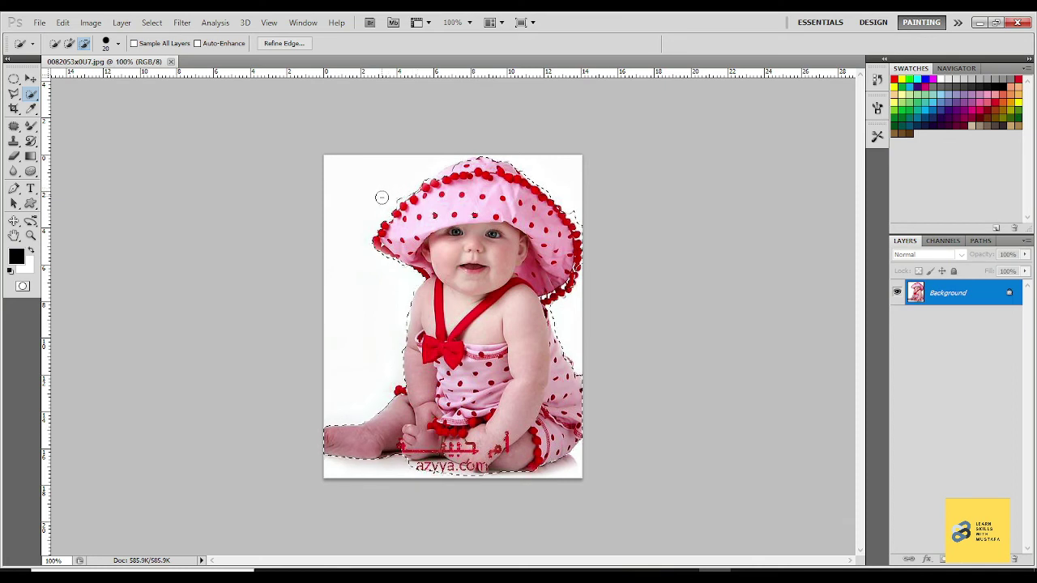
Step: Copy the selected baby onto a new Layer 1, then make the Background layer active
left_click(69, 43)
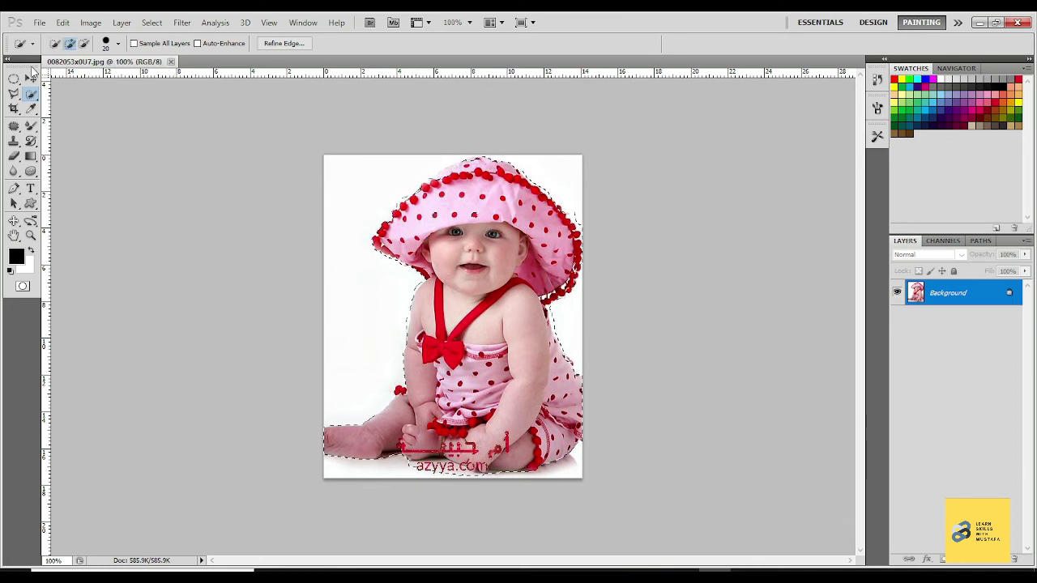
left_click(30, 77)
key("ctrl+j")
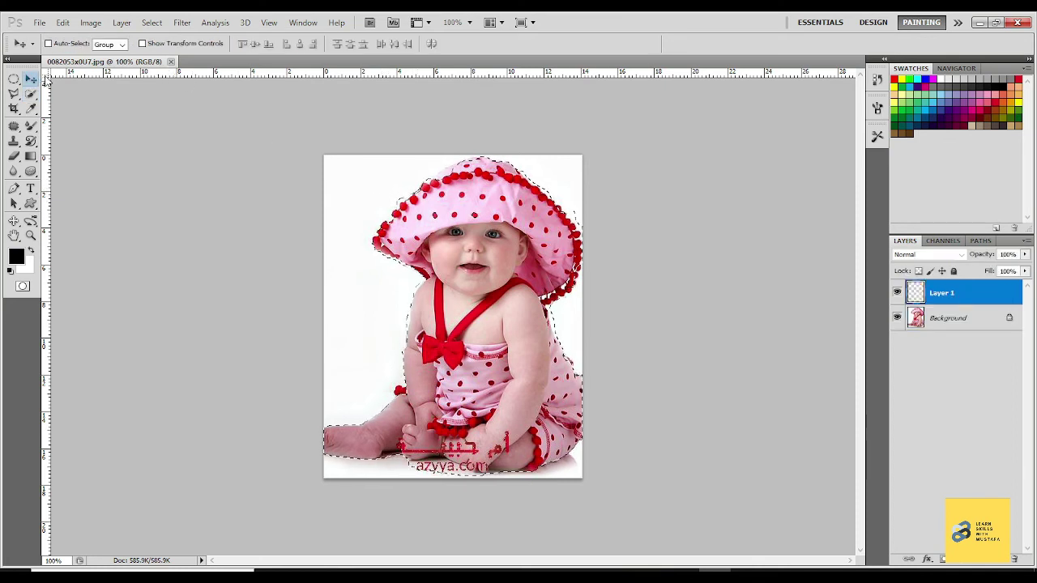
left_click(931, 327)
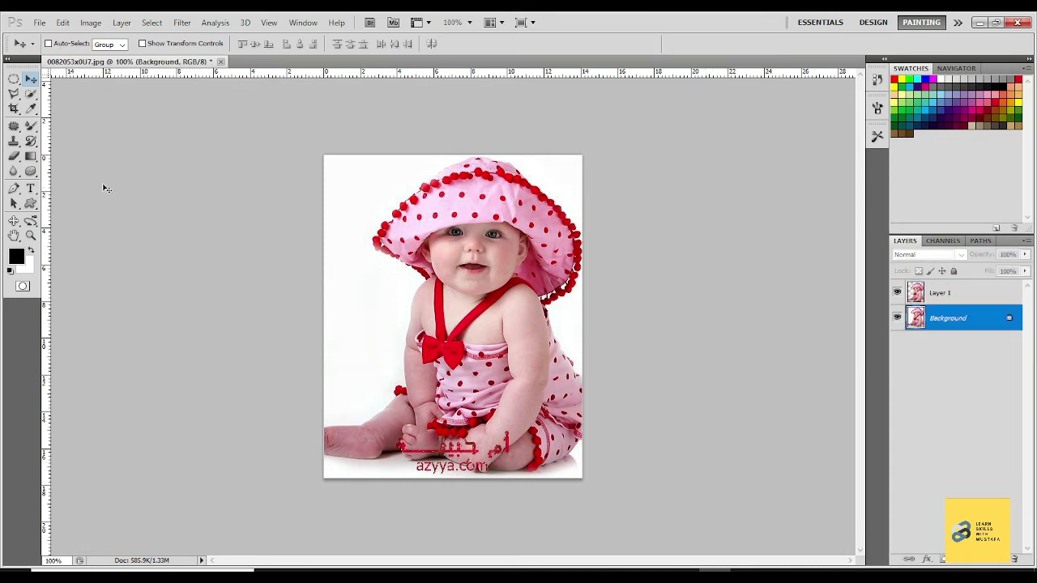
left_click_drag(31, 157, 84, 159)
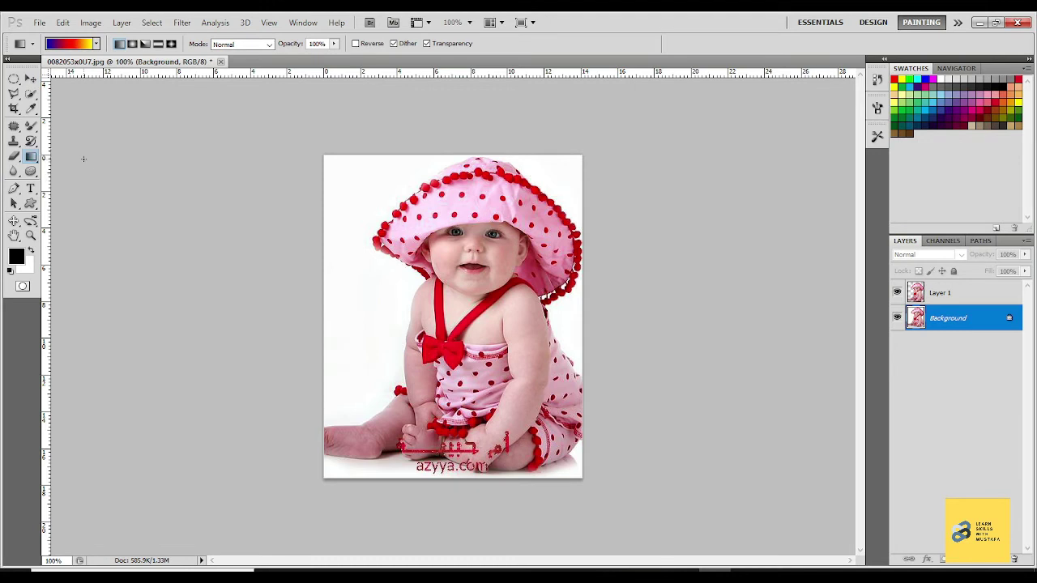
left_click(97, 43)
scroll(73, 110, "down", 2)
scroll(73, 109, "down", 2)
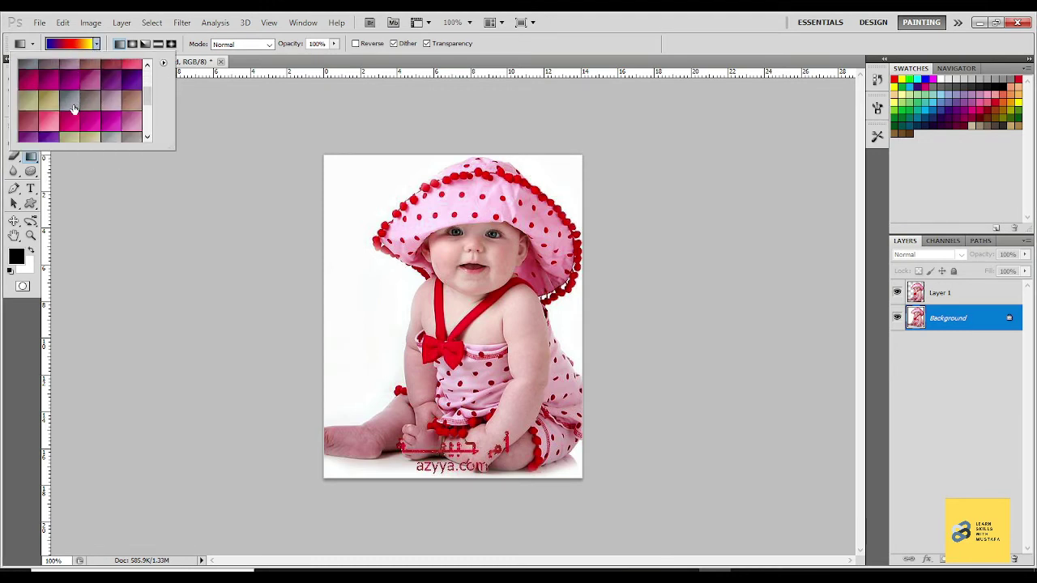
scroll(73, 109, "down", 2)
scroll(72, 109, "down", 2)
scroll(73, 110, "up", 3)
scroll(72, 107, "up", 3)
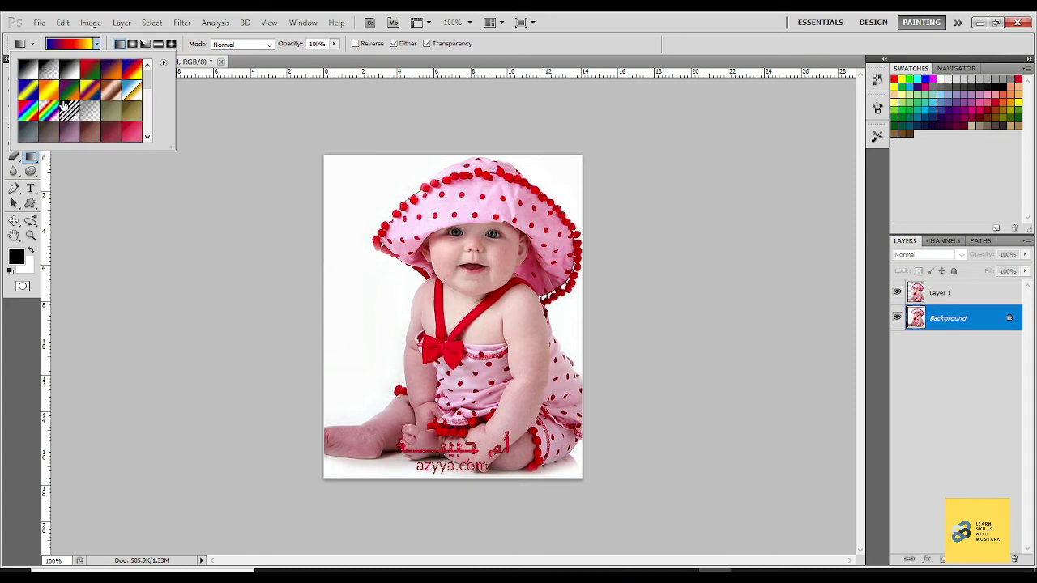
left_click(87, 96)
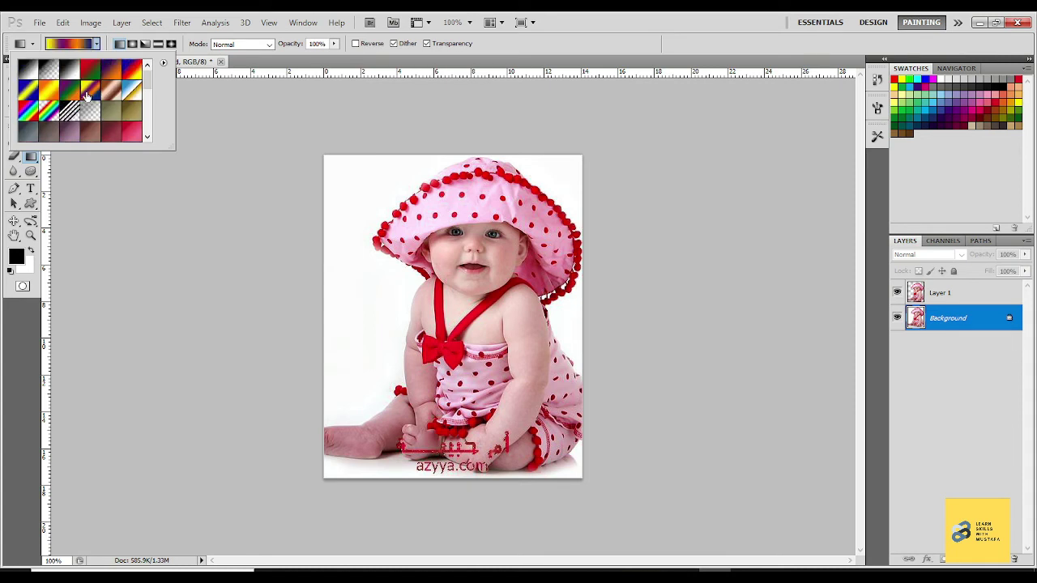
left_click(355, 189)
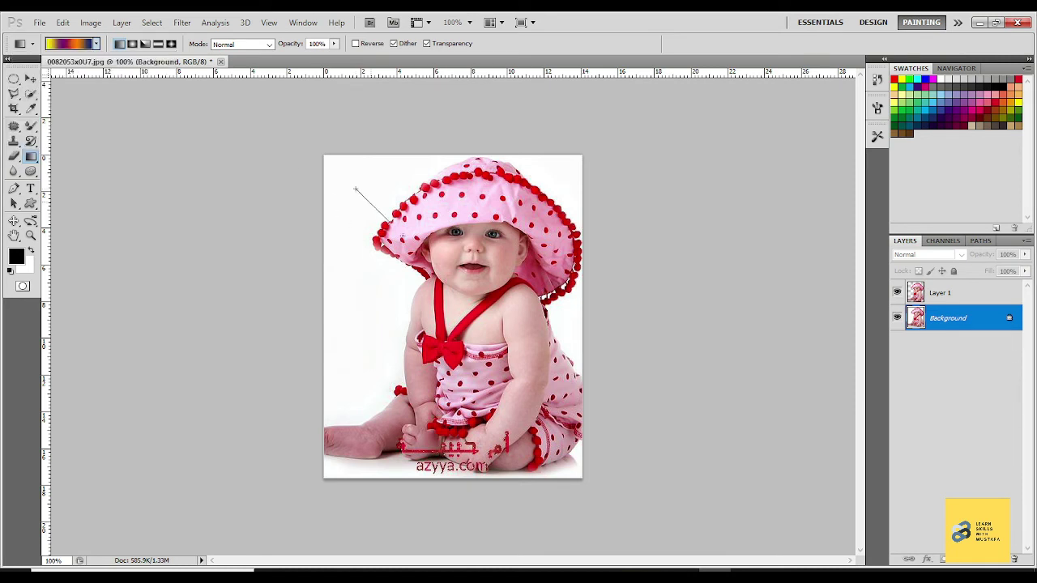
left_click_drag(391, 222, 544, 395)
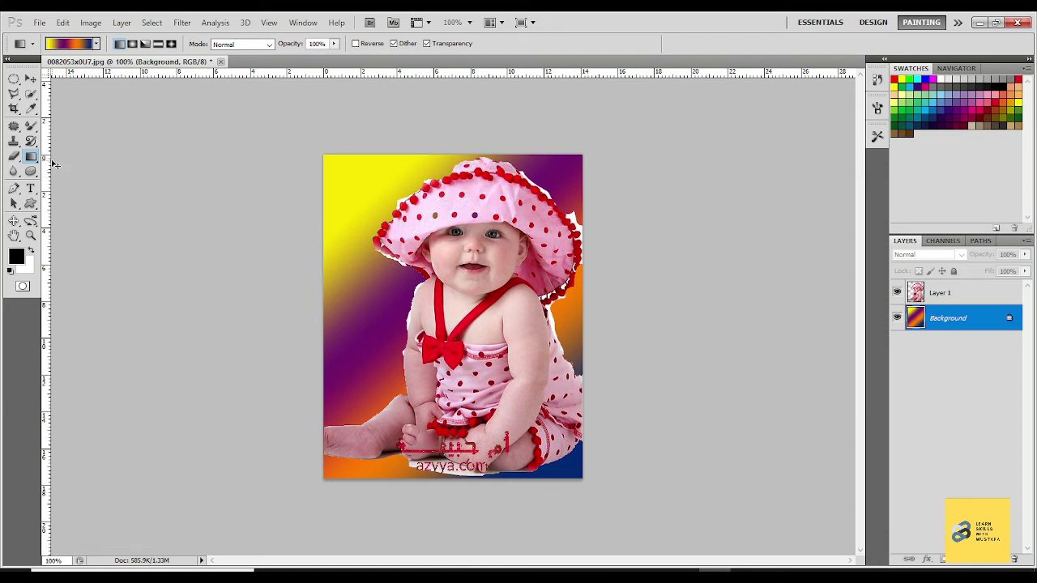
key("ctrl+z")
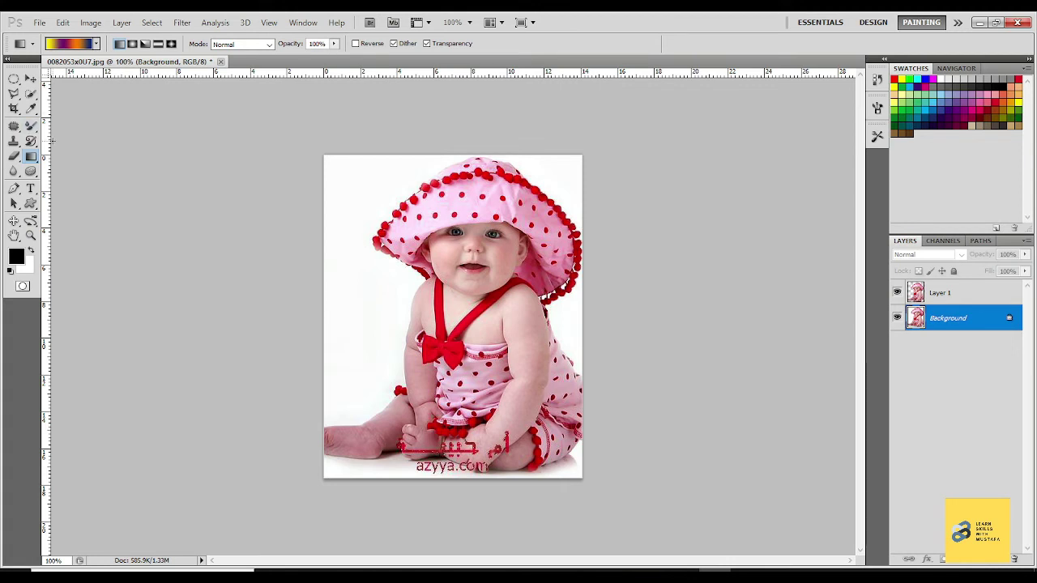
Step: Switch to the Paint Bucket and make trial fills of the white background, which come out black
right_click(32, 158)
left_click(78, 172)
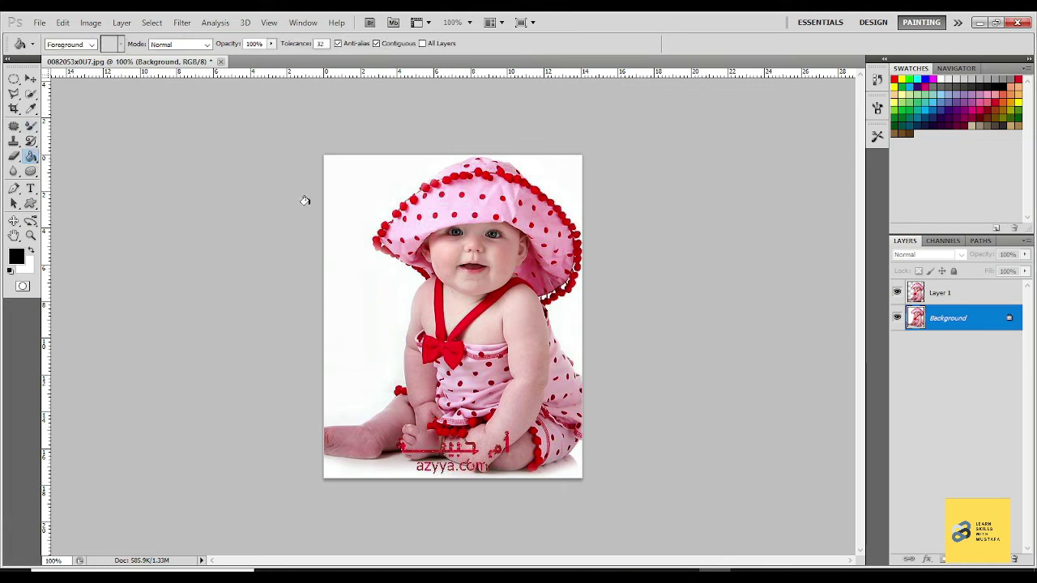
left_click(346, 209)
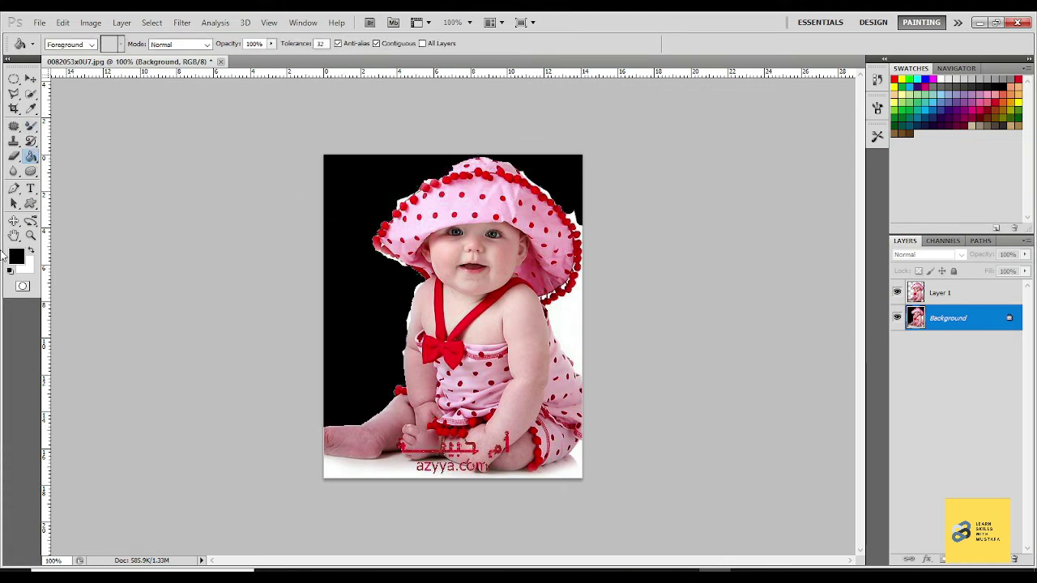
key("ctrl+z")
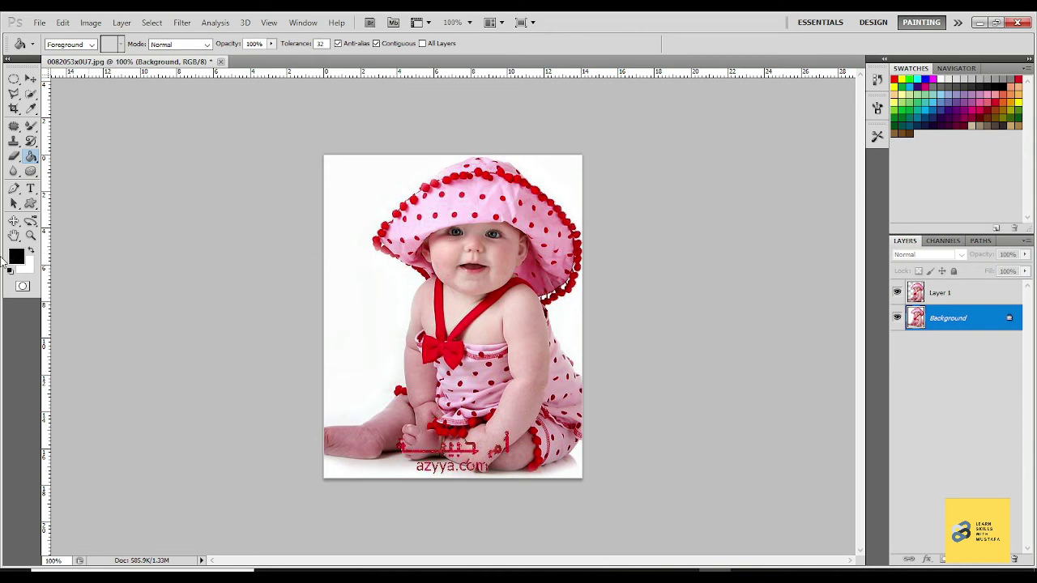
left_click(15, 258)
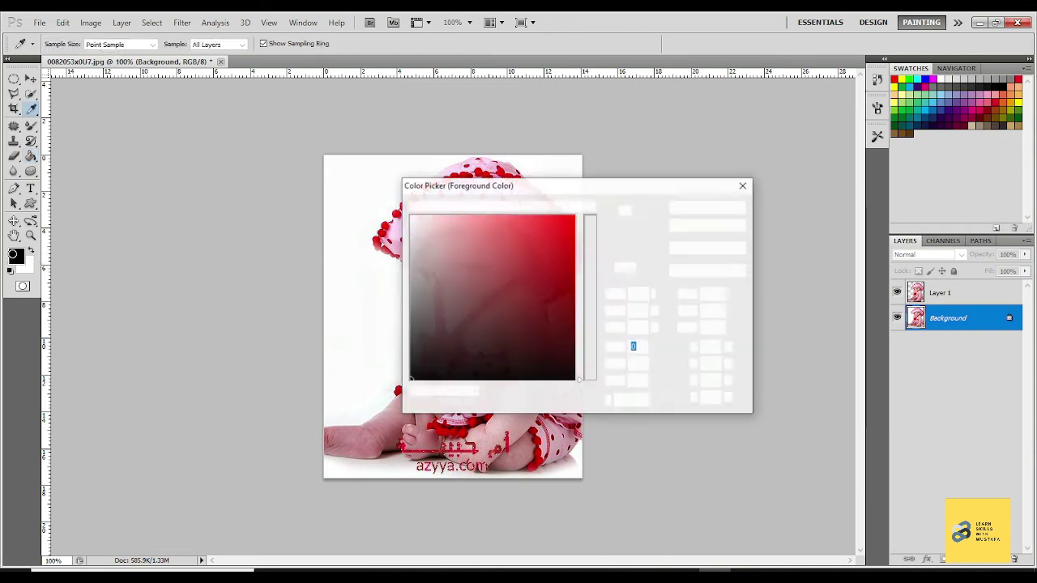
left_click(587, 273)
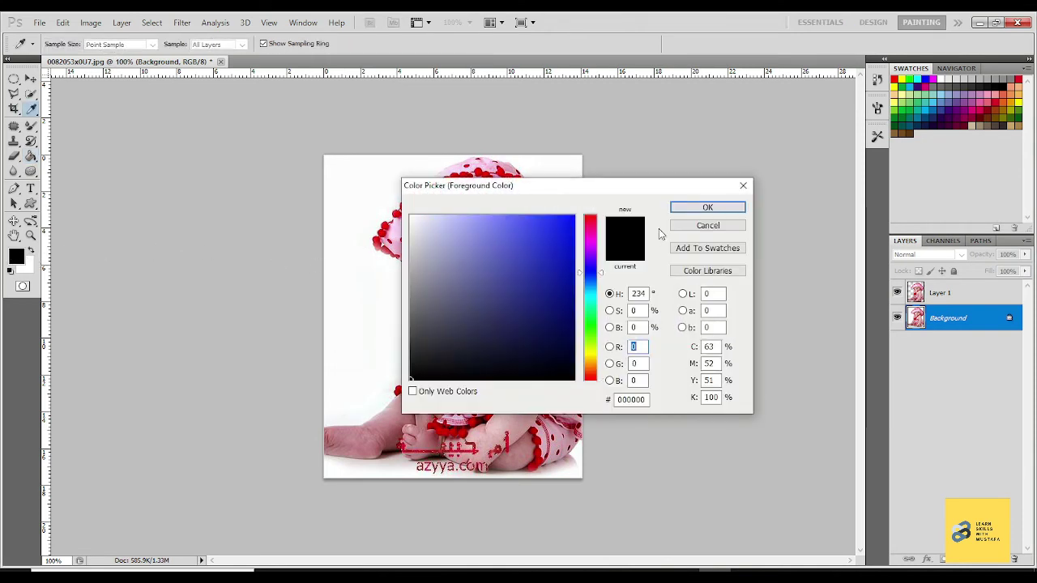
left_click(707, 207)
left_click(372, 291)
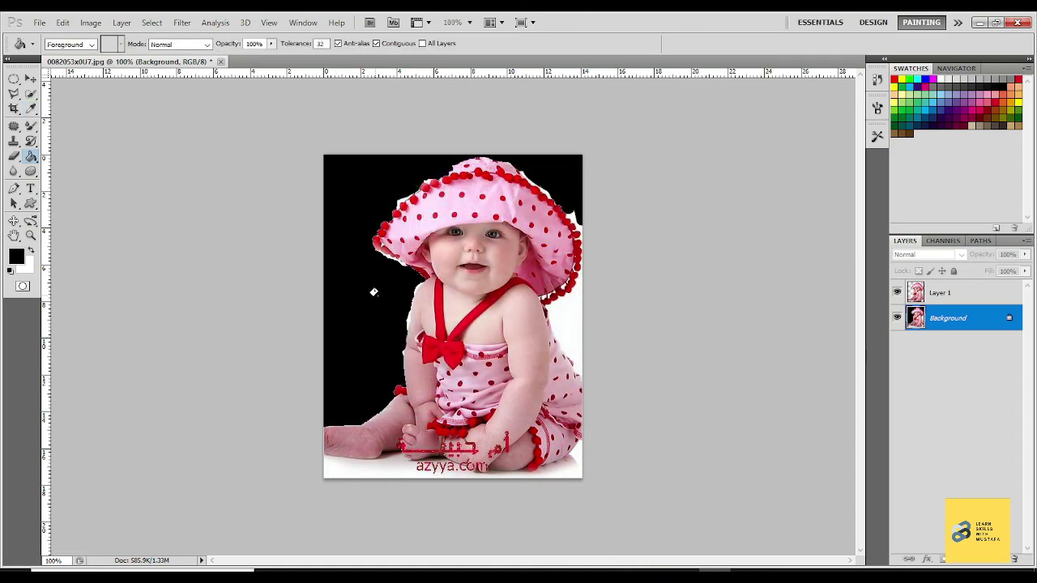
Step: Fill the background, right-edge strip and floor with bright blue (R27 G48 B241)
left_click(16, 258)
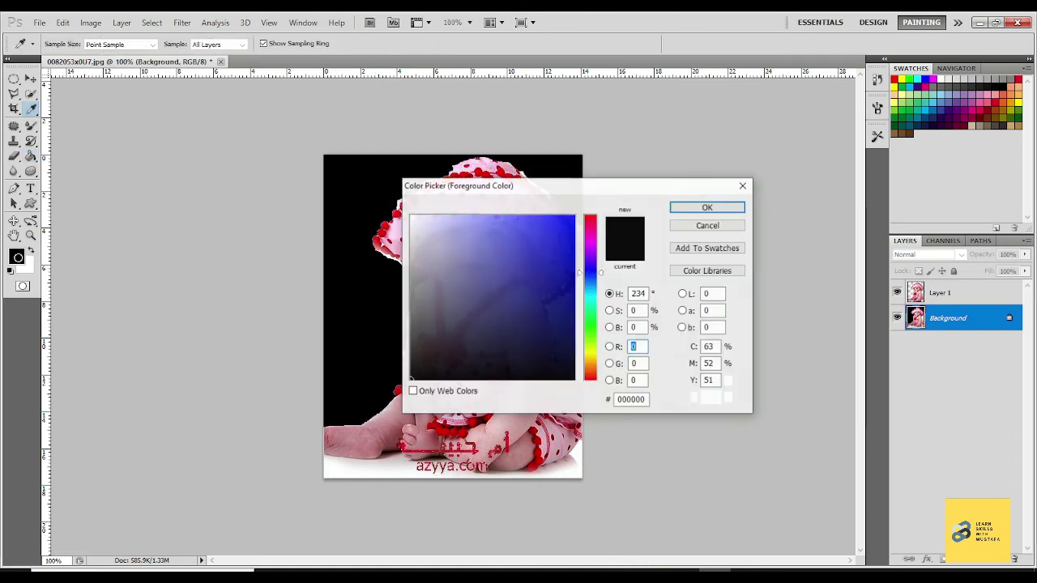
left_click(556, 224)
left_click(705, 208)
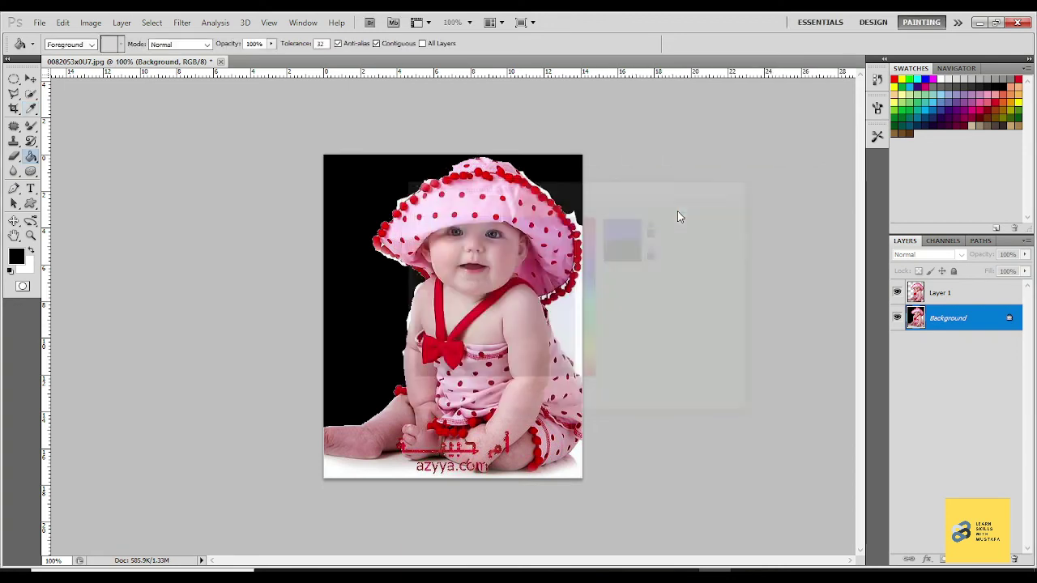
left_click(357, 242)
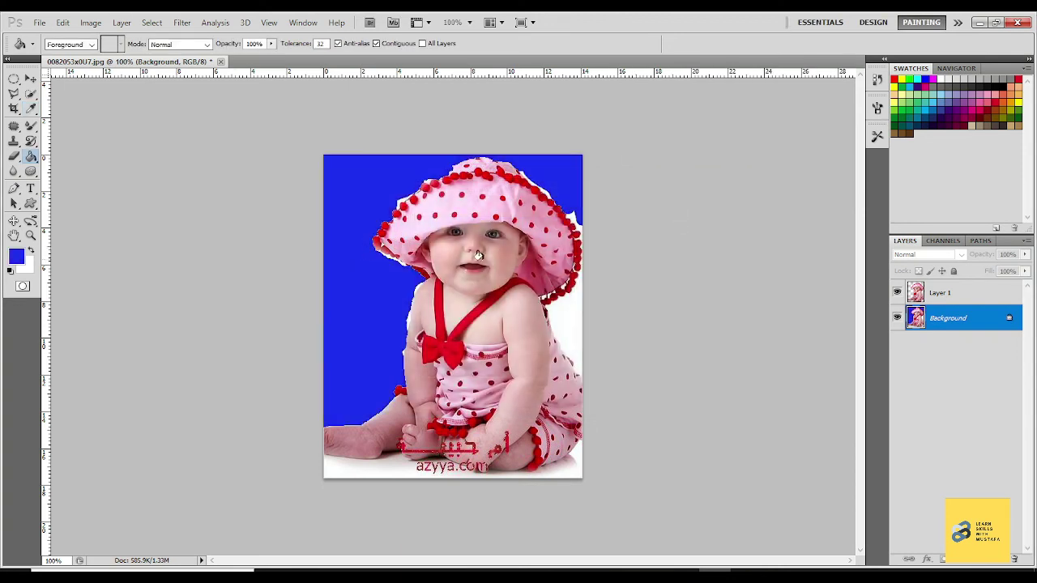
left_click(568, 316)
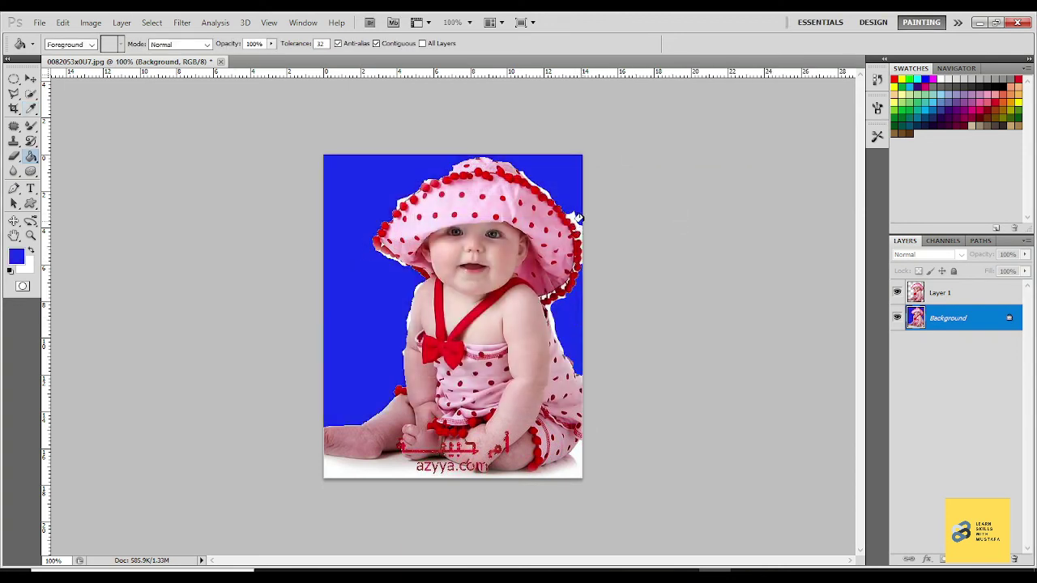
left_click(368, 466)
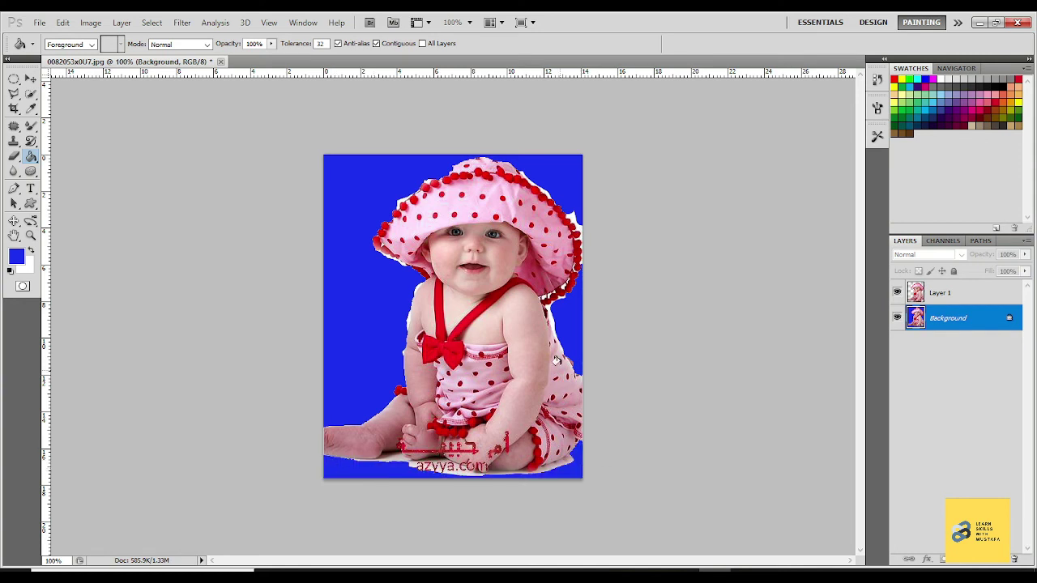